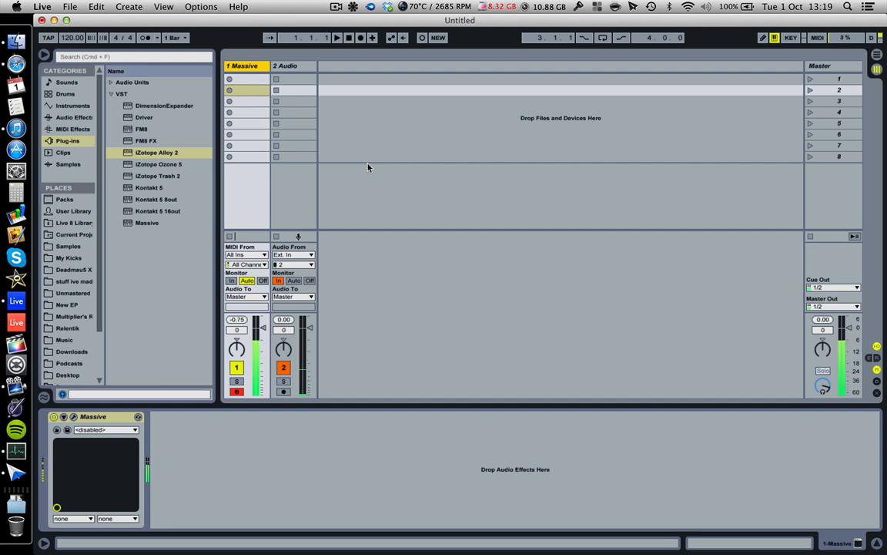
- Audition the Massive sound in a different keyboard octave and return to the previous octave
{"action": "key", "text": "x"}
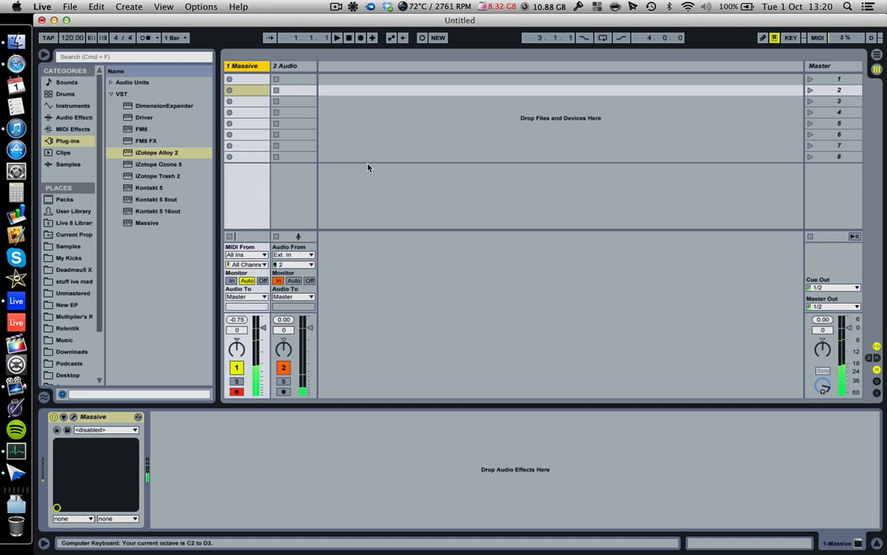
{"action": "key", "text": "z"}
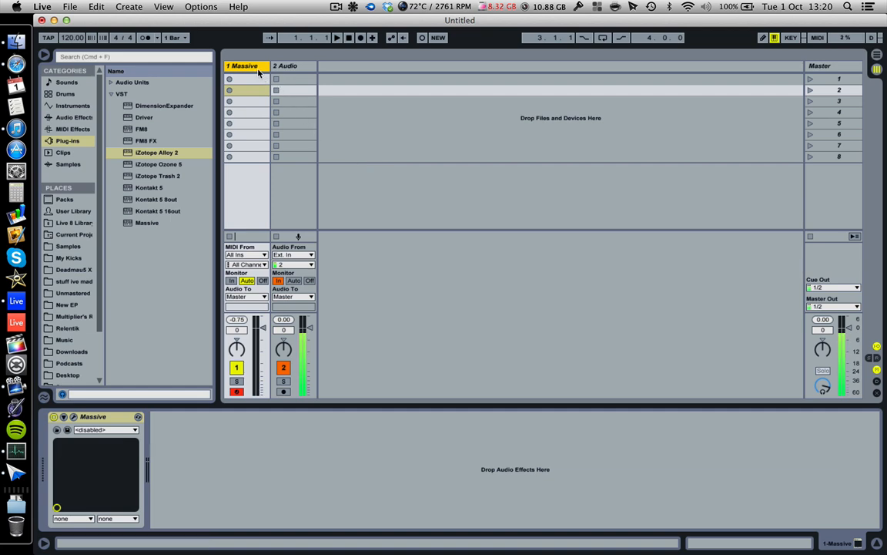
- Start a new sound in the Massive editor and clear the assignment of Macro 1
{"action": "left_click", "coordinate": [74, 418]}
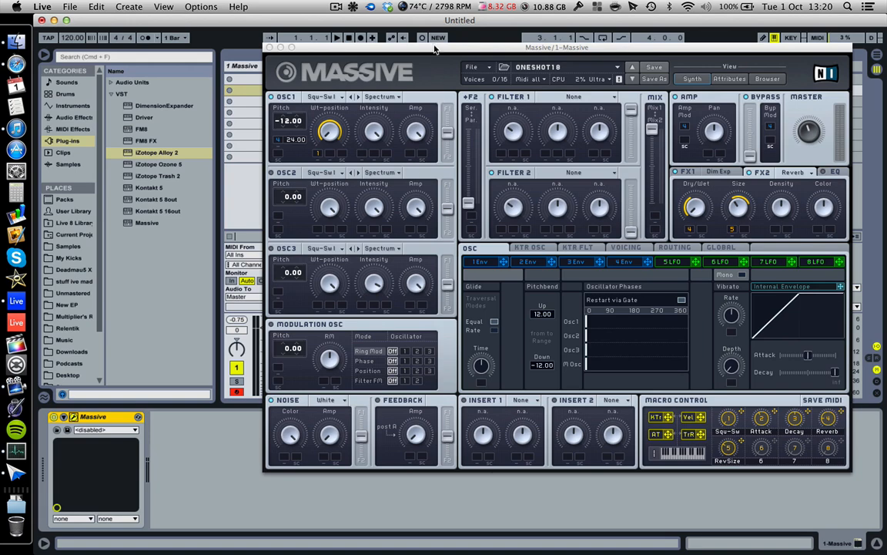
{"action": "left_click_drag", "start_coordinate": [434, 49], "coordinate": [339, 57]}
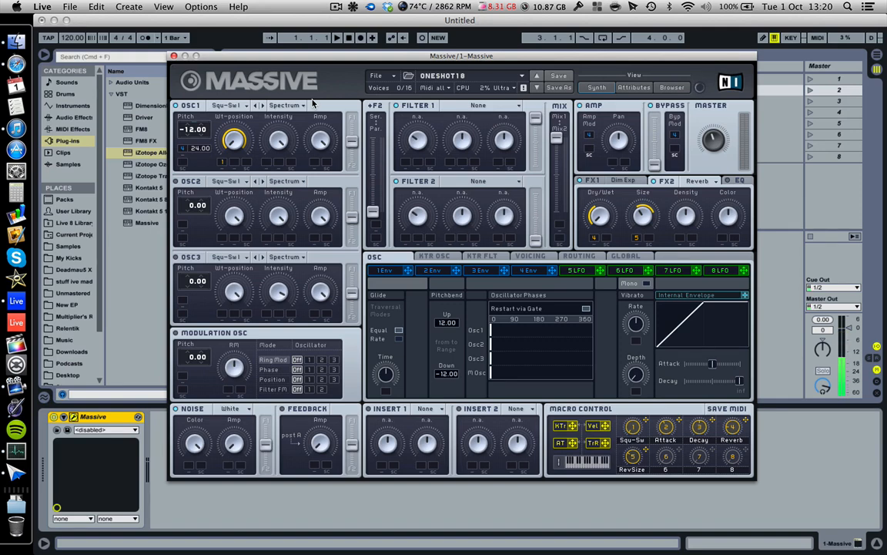
{"action": "left_click", "coordinate": [377, 76]}
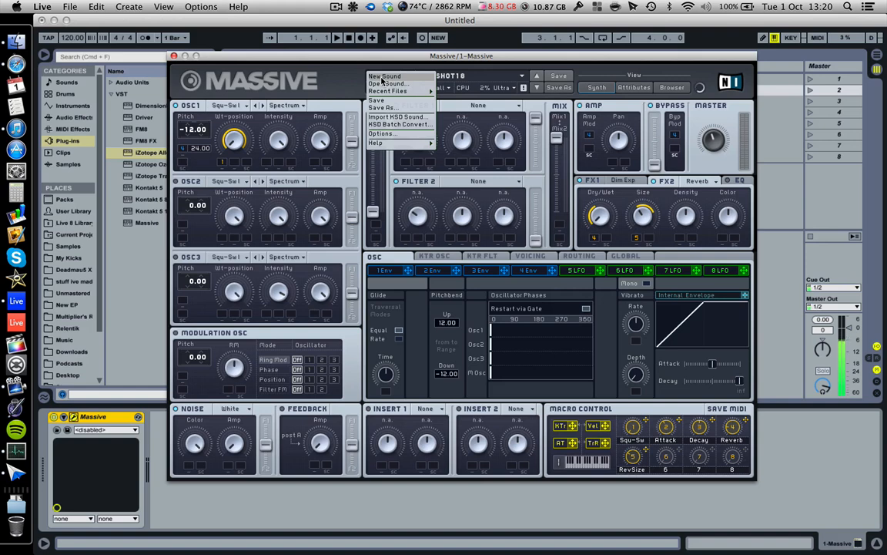
{"action": "left_click", "coordinate": [382, 77]}
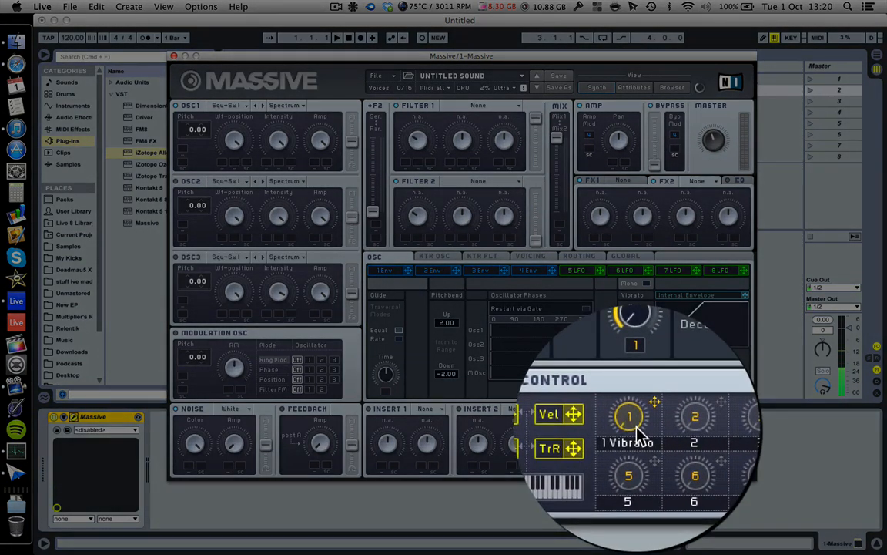
{"action": "right_click", "coordinate": [572, 383]}
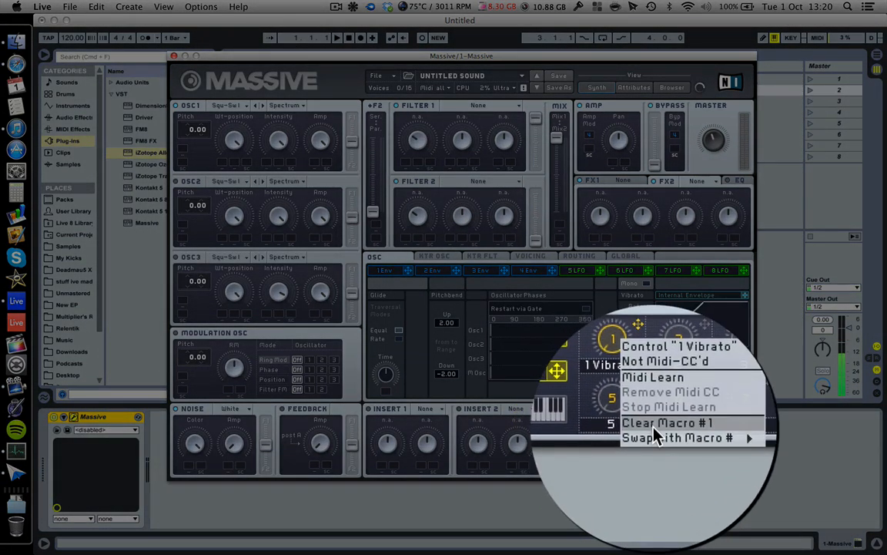
{"action": "left_click", "coordinate": [653, 424]}
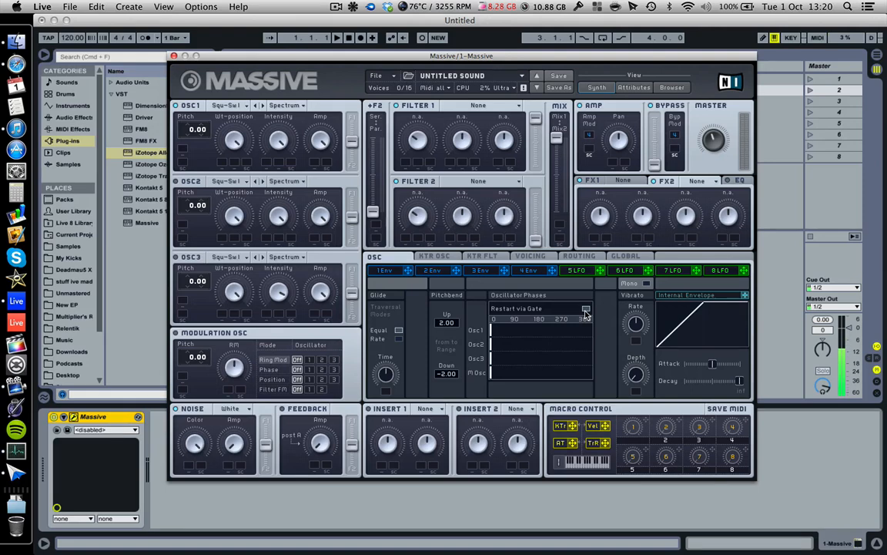
- Set the voicing to 2 unisono voices and enable unisono spread for Pitch Cutoff and Pan Position
{"action": "left_click", "coordinate": [531, 257]}
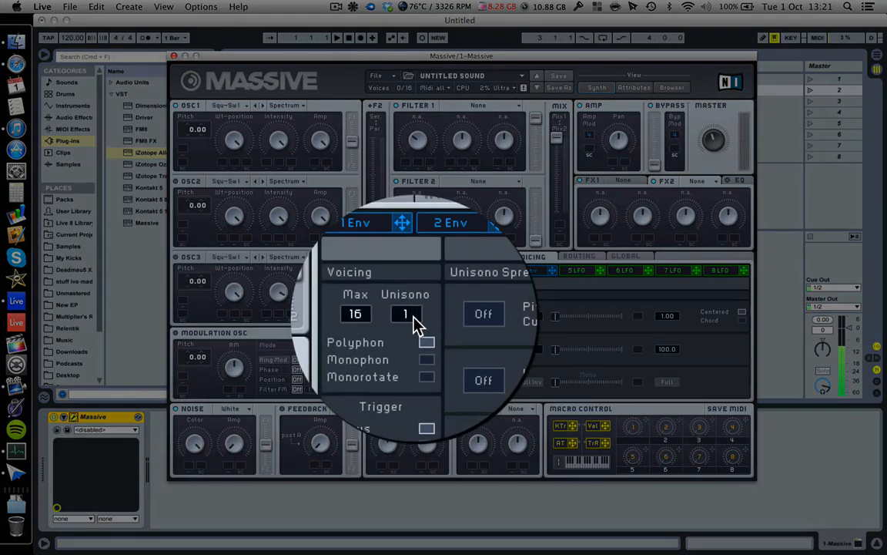
{"action": "left_click_drag", "start_coordinate": [414, 314], "coordinate": [414, 312]}
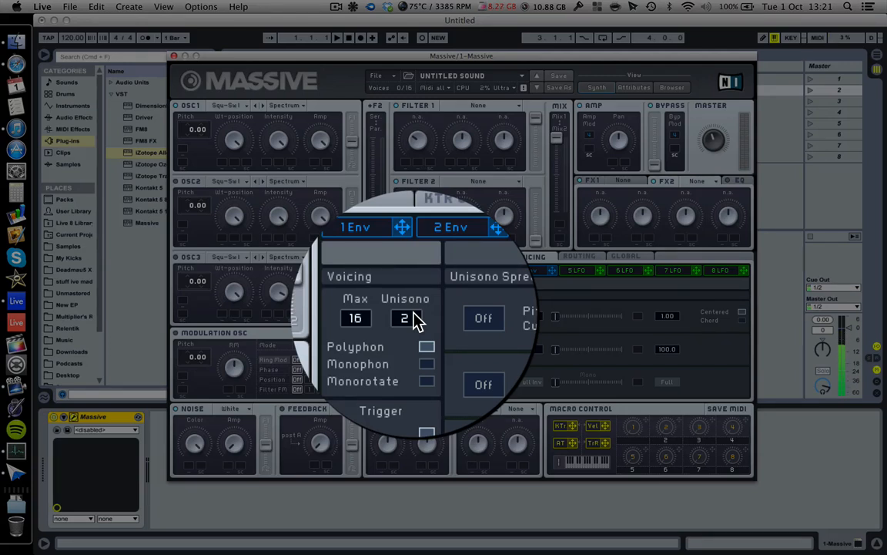
{"action": "left_click", "coordinate": [454, 318]}
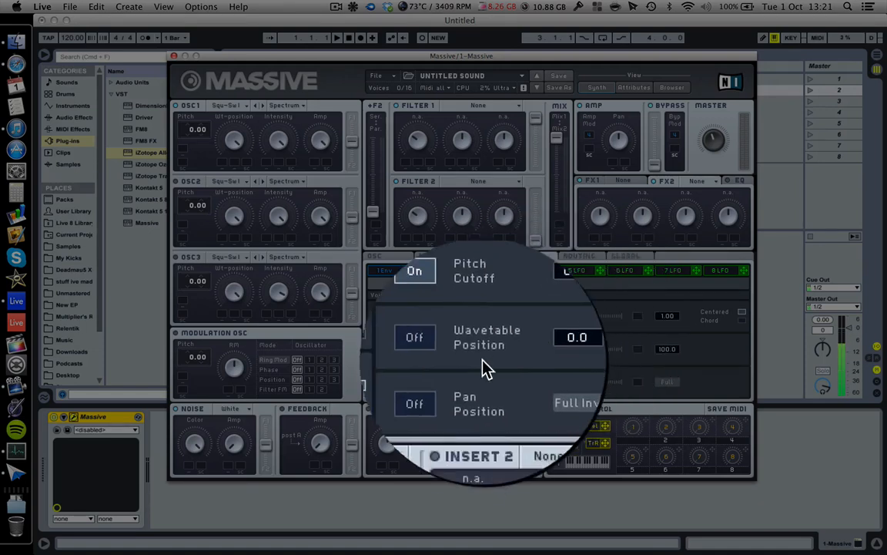
{"action": "left_click", "coordinate": [460, 389]}
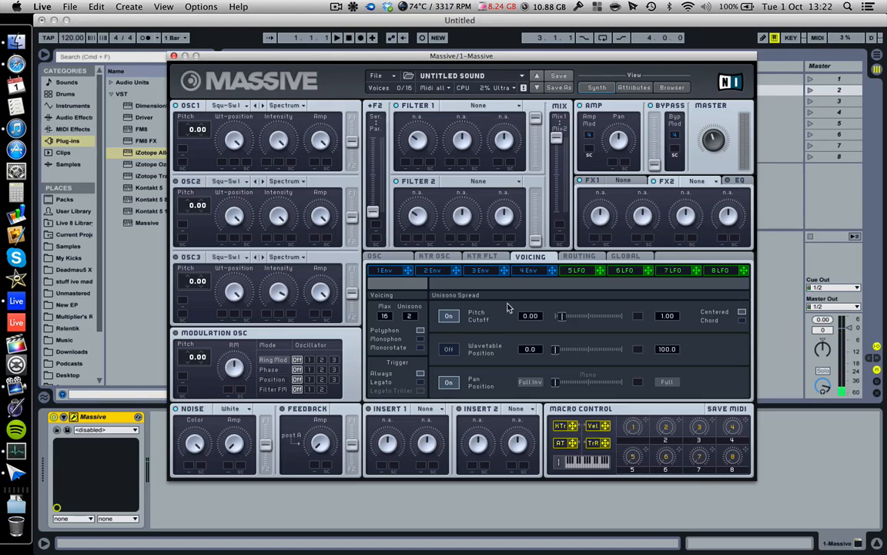
- Switch the Pitch Cutoff and Pan Position unisono spreads off and on again to compare the sound
{"action": "left_click", "coordinate": [450, 317]}
{"action": "left_click", "coordinate": [449, 382]}
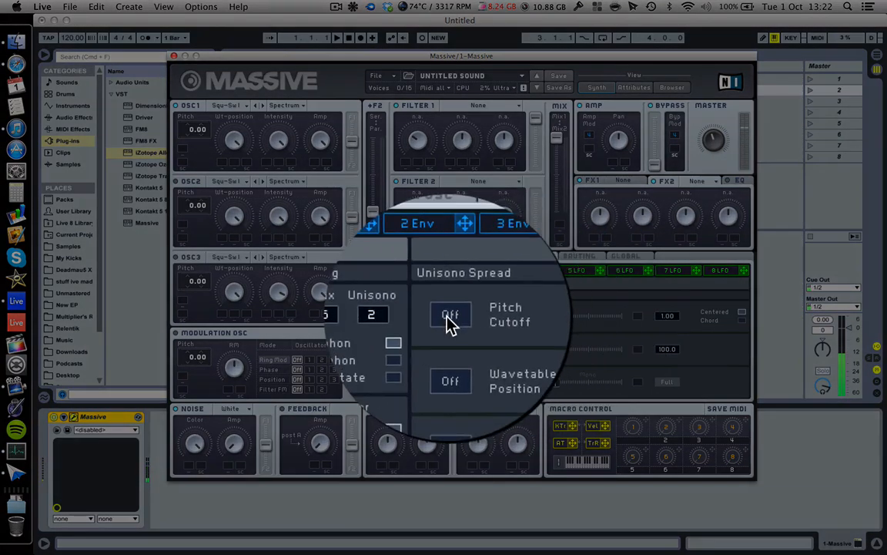
{"action": "left_click", "coordinate": [447, 317]}
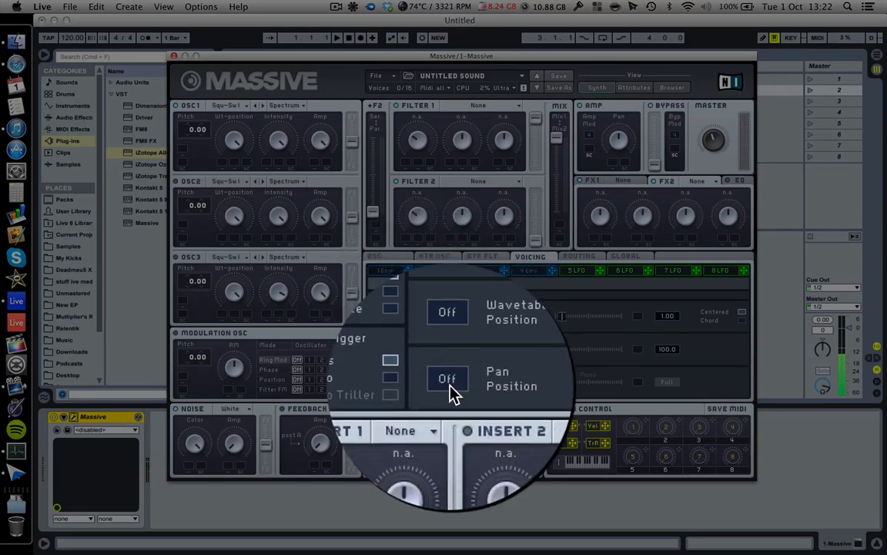
{"action": "left_click", "coordinate": [450, 386]}
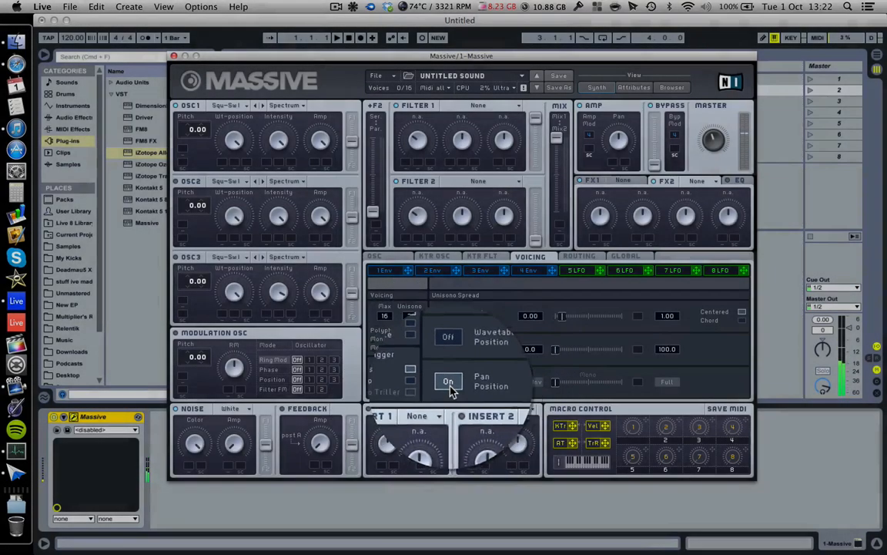
{"action": "left_click", "coordinate": [450, 386]}
{"action": "left_click", "coordinate": [449, 383]}
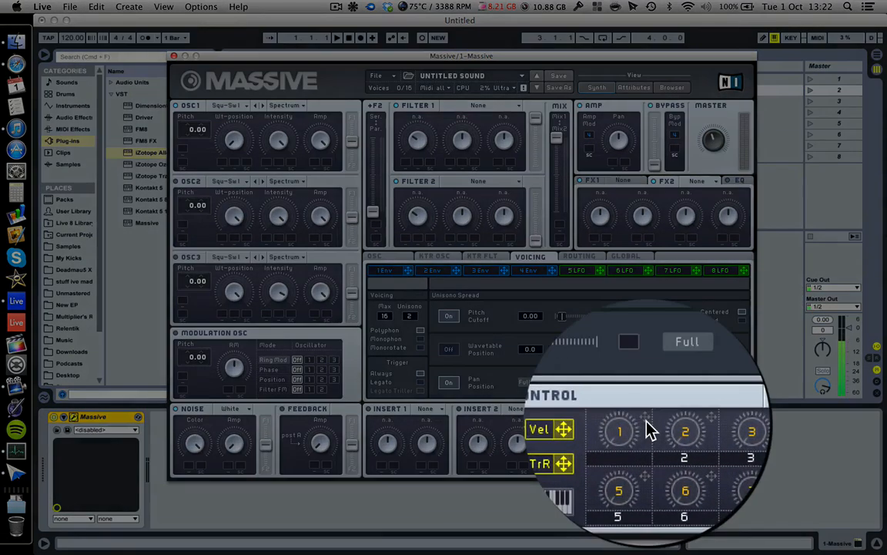
- Assign Macro 1 to OSC1's Wt-position over its full range and sweep the macro to test it
{"action": "left_click_drag", "start_coordinate": [235, 182], "coordinate": [216, 125]}
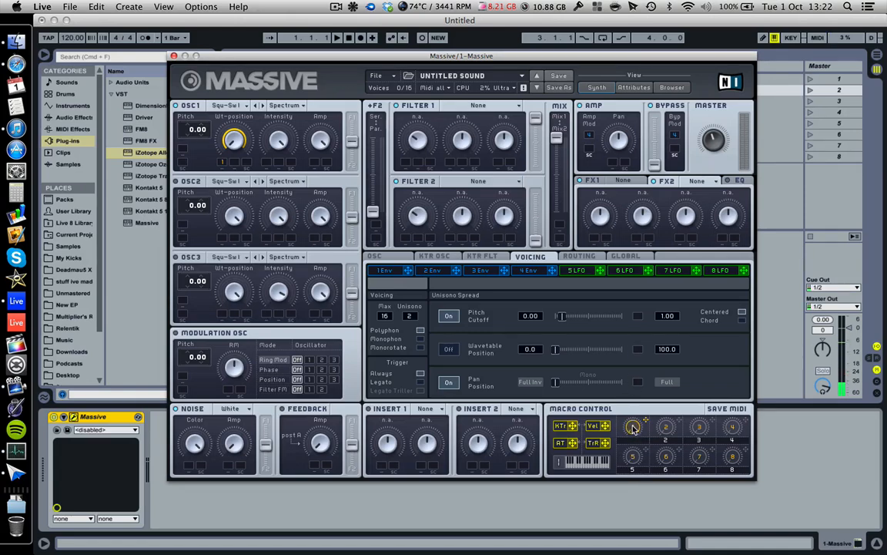
{"action": "left_click_drag", "start_coordinate": [632, 425], "coordinate": [641, 340]}
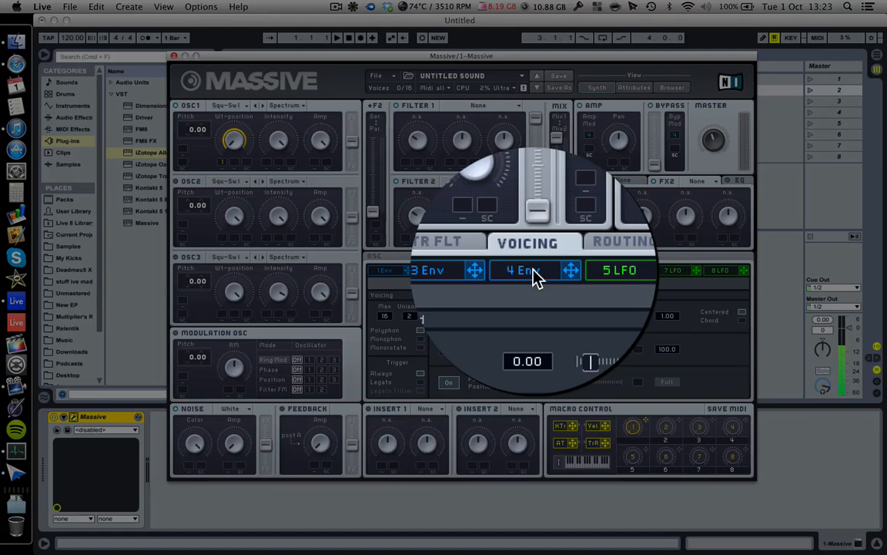
- Remove the macro modulation assignments from Decay and S Loop in Envelope 4
{"action": "left_click", "coordinate": [539, 276]}
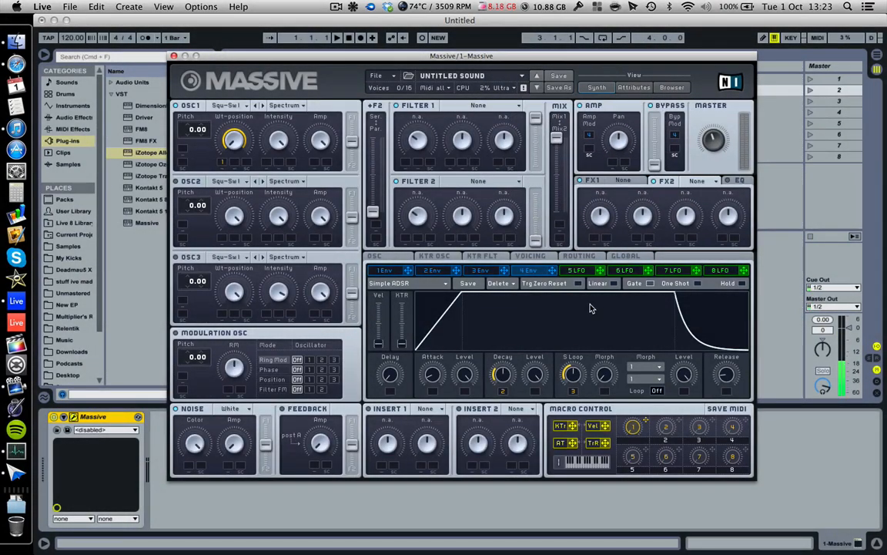
{"action": "right_click", "coordinate": [502, 391]}
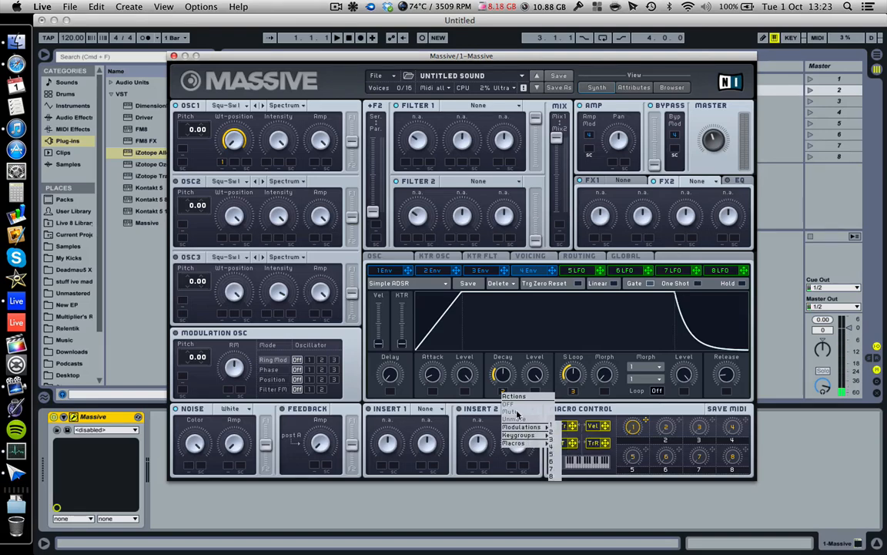
{"action": "left_click", "coordinate": [544, 370]}
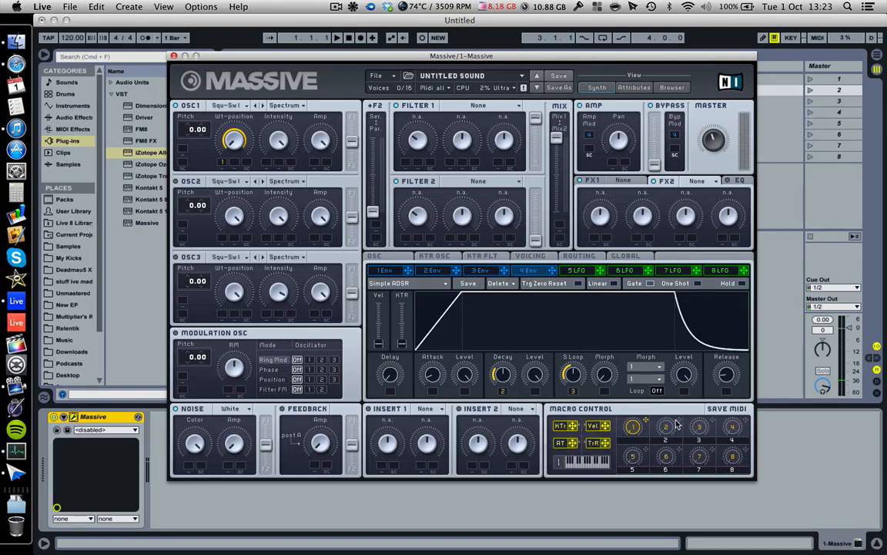
{"action": "left_click_drag", "start_coordinate": [677, 420], "coordinate": [503, 390]}
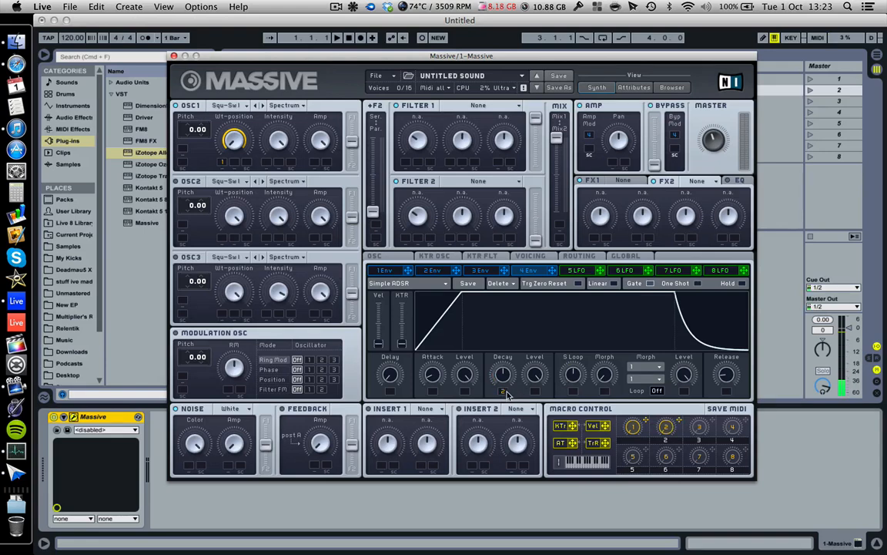
{"action": "right_click", "coordinate": [502, 392]}
{"action": "left_click", "coordinate": [510, 406]}
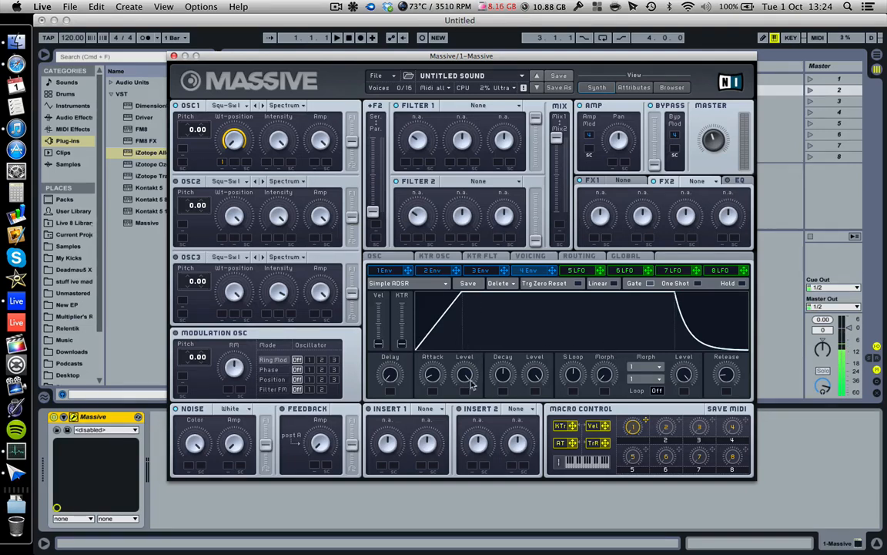
- Reduce Envelope 4's Attack and attack Level to minimum and shorten its Decay
{"action": "left_click_drag", "start_coordinate": [433, 376], "coordinate": [484, 550]}
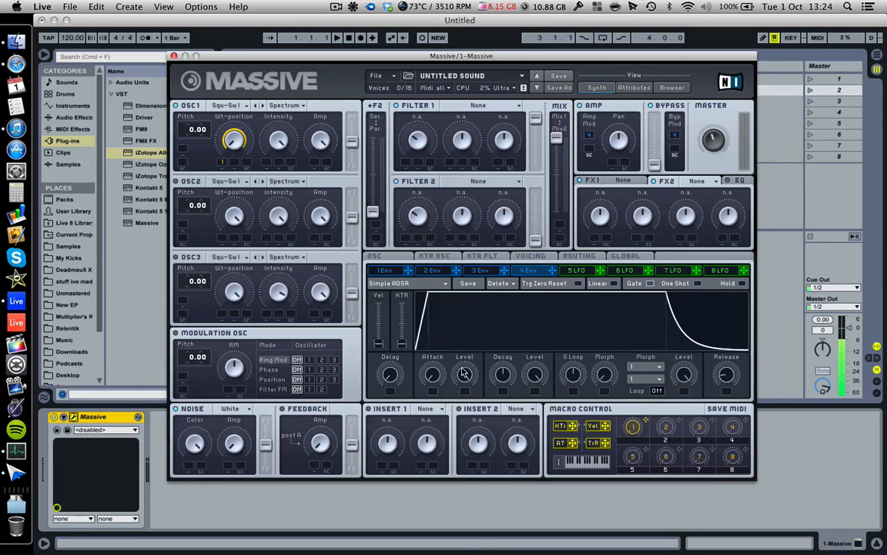
{"action": "left_click_drag", "start_coordinate": [465, 374], "coordinate": [468, 454]}
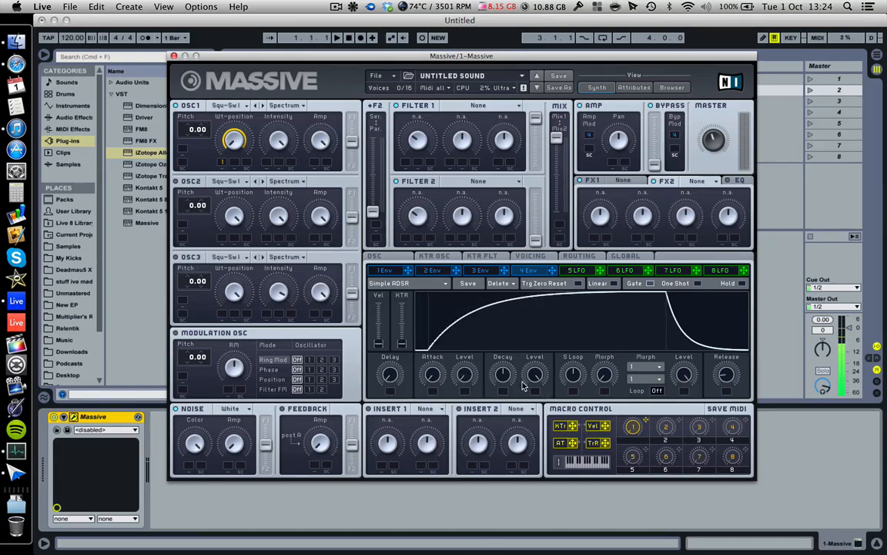
{"action": "left_click_drag", "start_coordinate": [502, 375], "coordinate": [512, 428]}
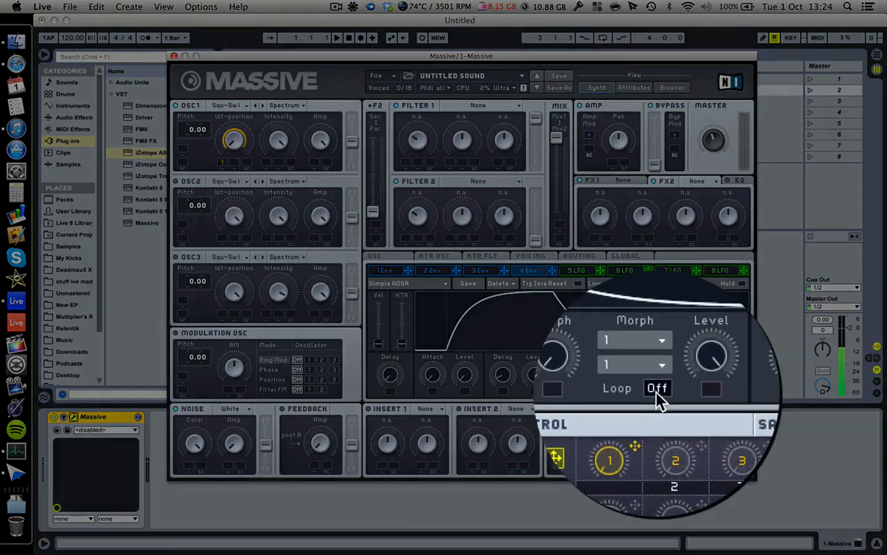
- Set Envelope 4's Loop to 1 and its first Morph curve to Sinoid
{"action": "left_click", "coordinate": [657, 390]}
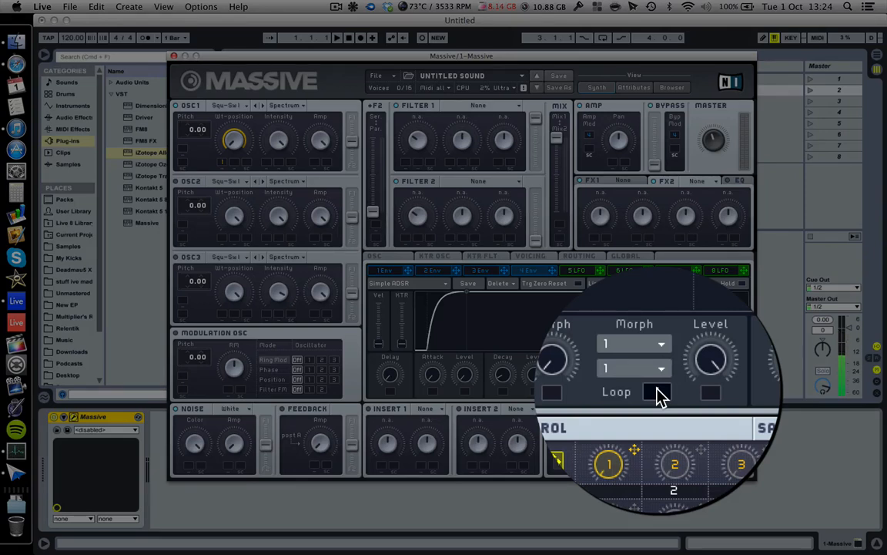
{"action": "left_click_drag", "start_coordinate": [657, 388], "coordinate": [653, 361]}
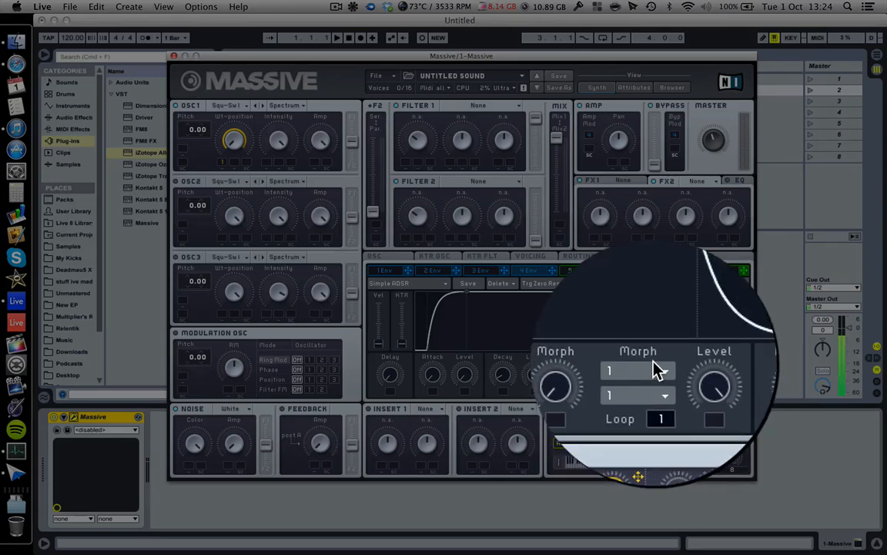
{"action": "left_click", "coordinate": [656, 370]}
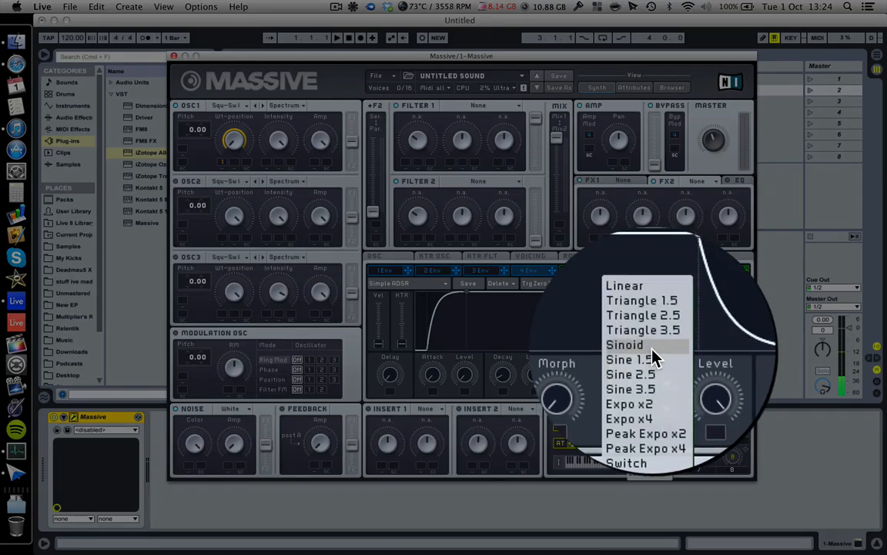
{"action": "left_click", "coordinate": [653, 353]}
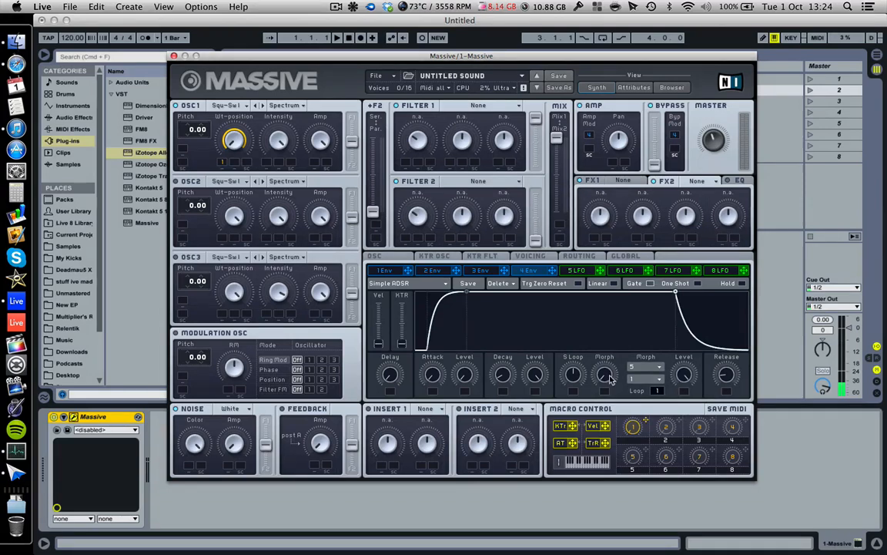
- Lower Envelope 4's sustain loop Level to minimum, then shorten S Loop and adjust Decay
{"action": "mouse_move", "coordinate": [686, 379]}
{"action": "left_mouse_down"}
{"action": "mouse_move", "coordinate": [685, 387]}
{"action": "mouse_move", "coordinate": [684, 375]}
{"action": "left_mouse_up"}
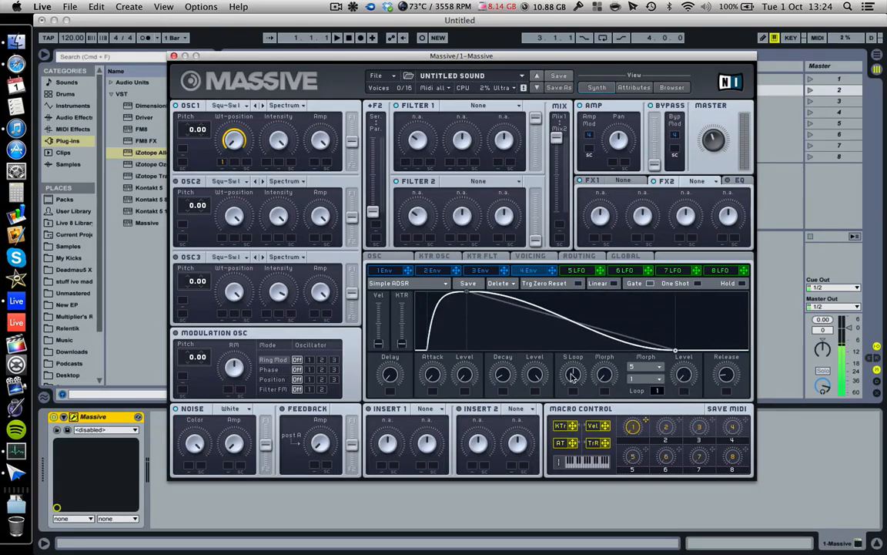
{"action": "left_click_drag", "start_coordinate": [574, 376], "coordinate": [585, 411]}
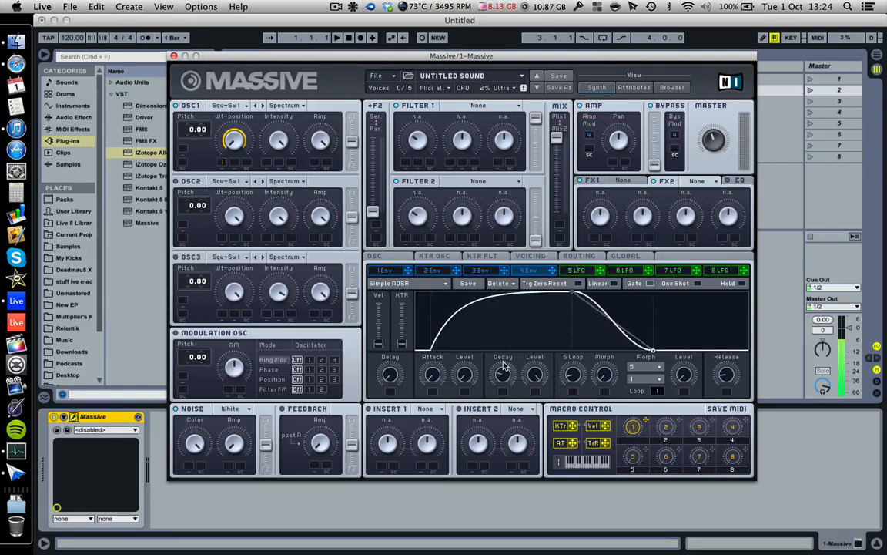
{"action": "left_click_drag", "start_coordinate": [498, 385], "coordinate": [508, 382]}
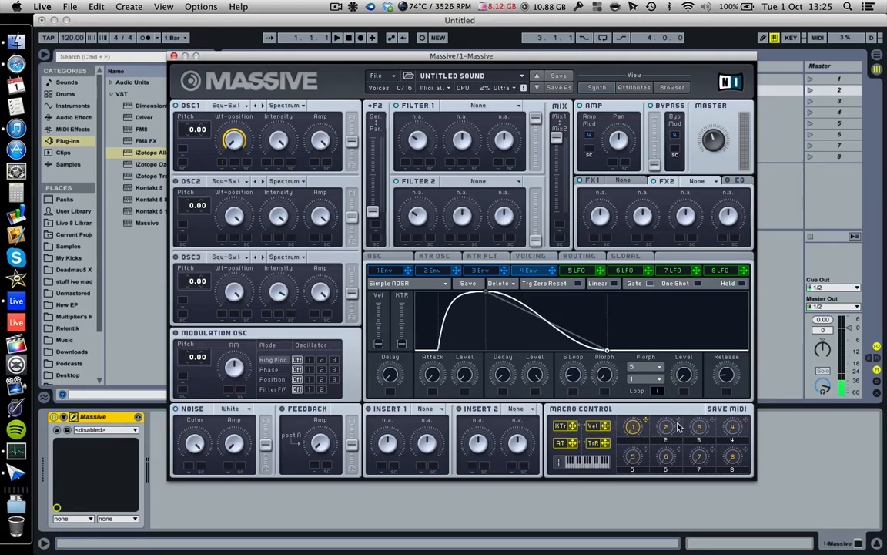
- Assign Macro 2 to Envelope 4's Decay, and name Macro 2 "Attack" and Macro 1 "Sq-Sw"
{"action": "mouse_move", "coordinate": [682, 424]}
{"action": "left_mouse_down"}
{"action": "mouse_move", "coordinate": [616, 385]}
{"action": "mouse_move", "coordinate": [547, 371]}
{"action": "mouse_move", "coordinate": [502, 394]}
{"action": "mouse_move", "coordinate": [504, 373]}
{"action": "left_mouse_up"}
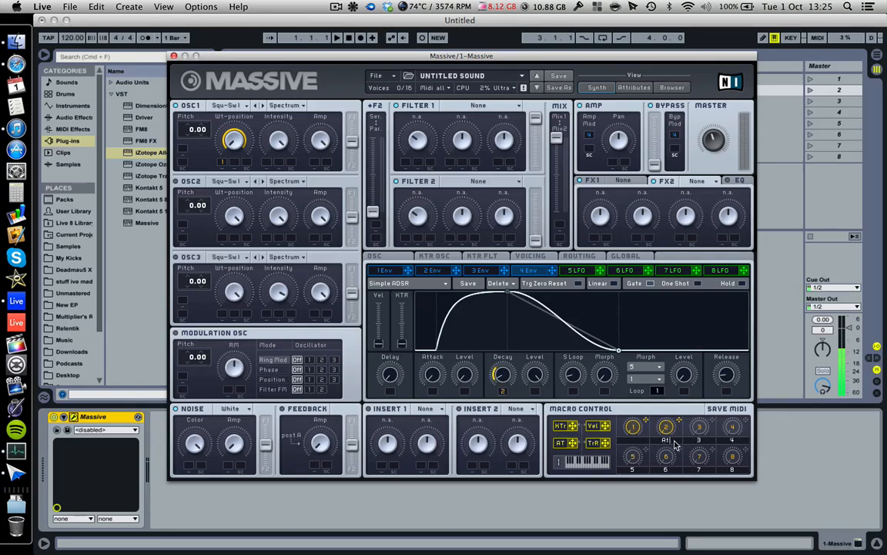
{"action": "type", "text": "ck"}
{"action": "left_click", "coordinate": [643, 441]}
{"action": "type", "text": "Sq-Sw"}
- Assign Macro 3 to Envelope 4's S Loop, adjust its modulation range, and name the macro "Tail"
{"action": "mouse_move", "coordinate": [575, 374]}
{"action": "left_mouse_down"}
{"action": "mouse_move", "coordinate": [574, 357]}
{"action": "mouse_move", "coordinate": [584, 378]}
{"action": "left_mouse_up"}
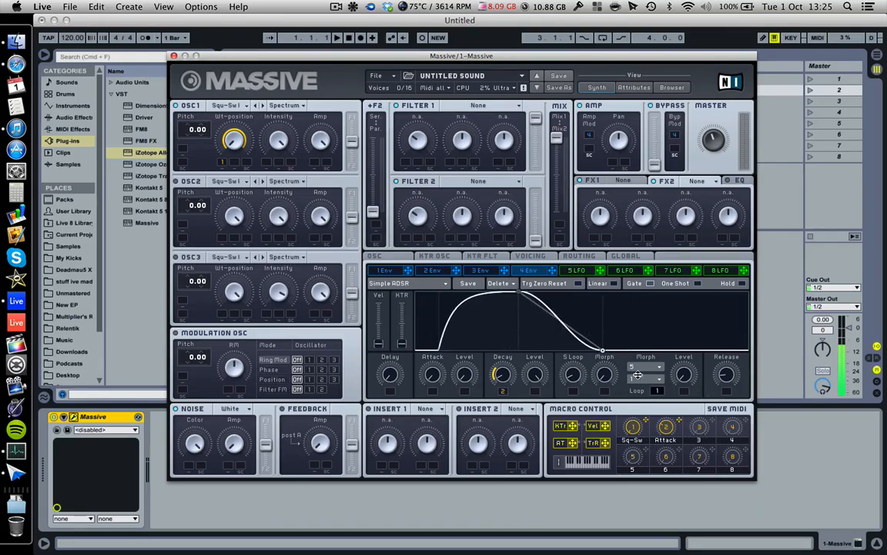
{"action": "left_click_drag", "start_coordinate": [712, 421], "coordinate": [571, 372]}
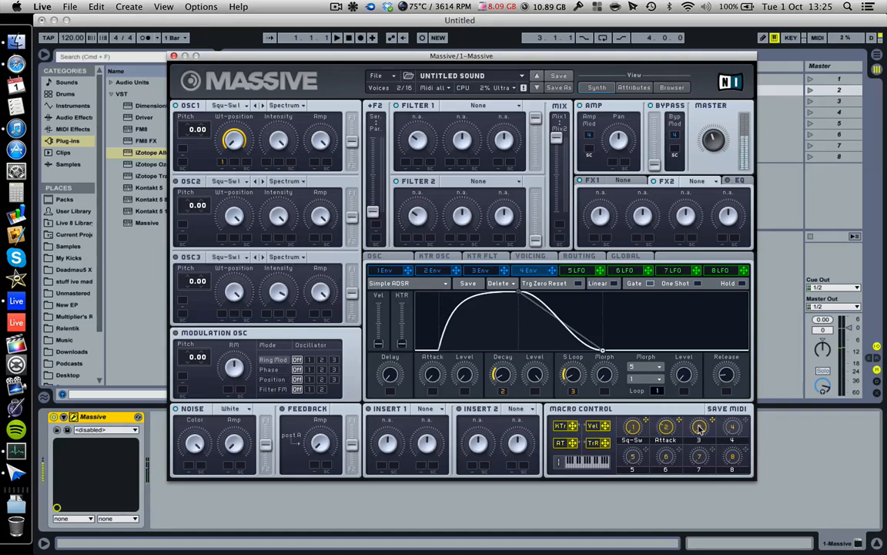
{"action": "left_click_drag", "start_coordinate": [699, 425], "coordinate": [702, 384]}
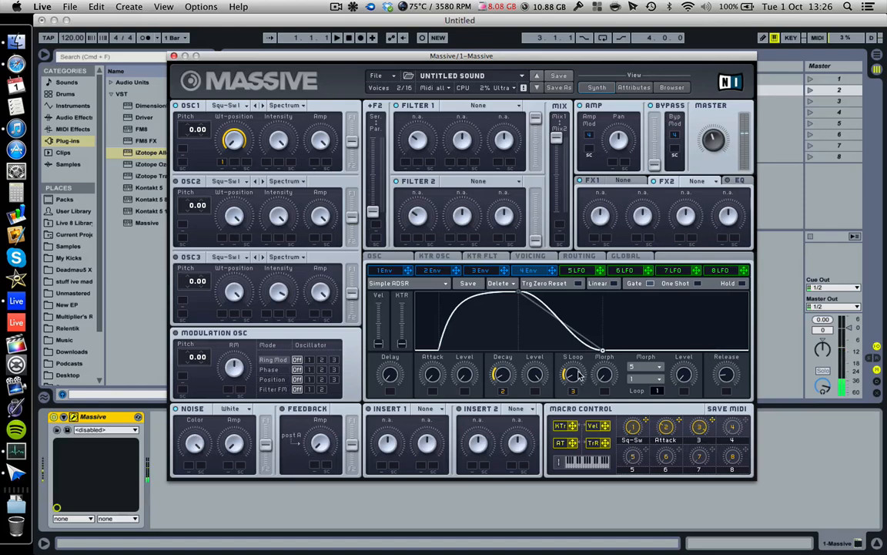
{"action": "left_click_drag", "start_coordinate": [578, 370], "coordinate": [581, 370]}
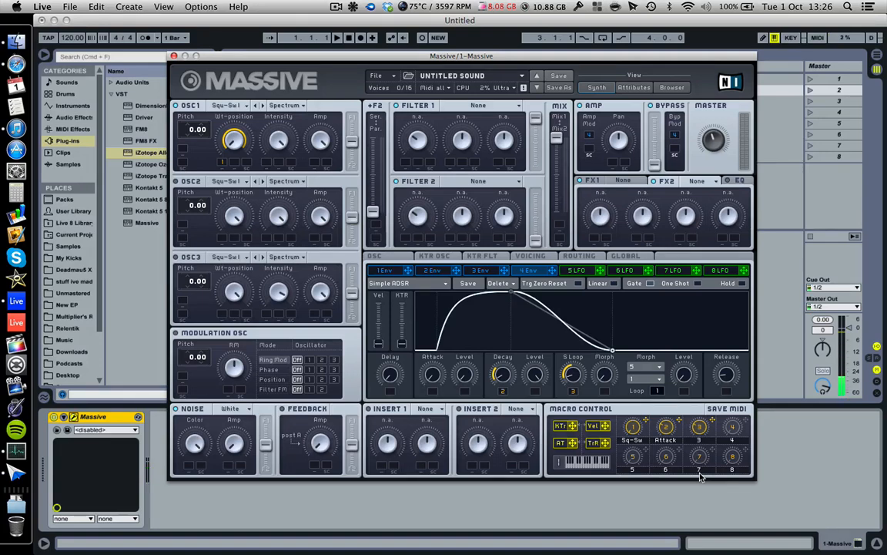
{"action": "double_click", "coordinate": [706, 441]}
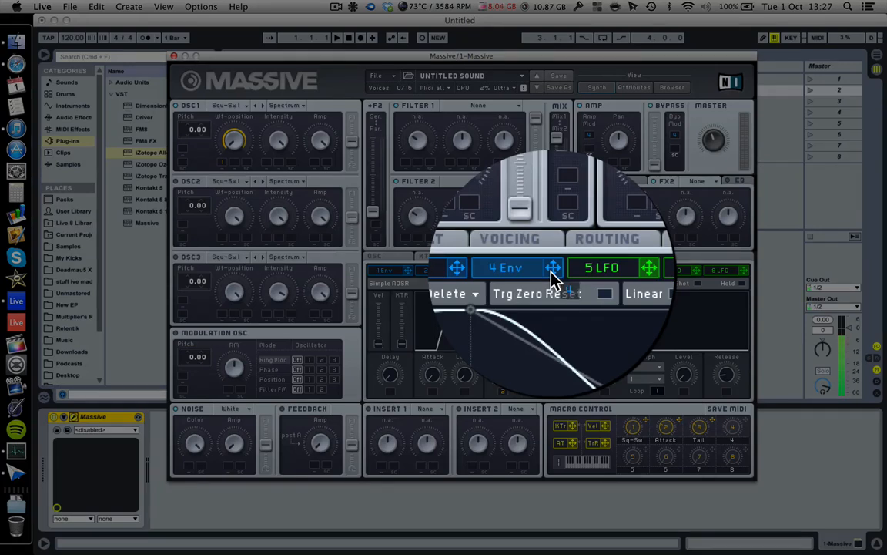
- Assign Envelope 4 to OSC1's Pitch with a modulation amount of 24.00 and set the base pitch to -12.00
{"action": "left_click_drag", "start_coordinate": [207, 158], "coordinate": [189, 157]}
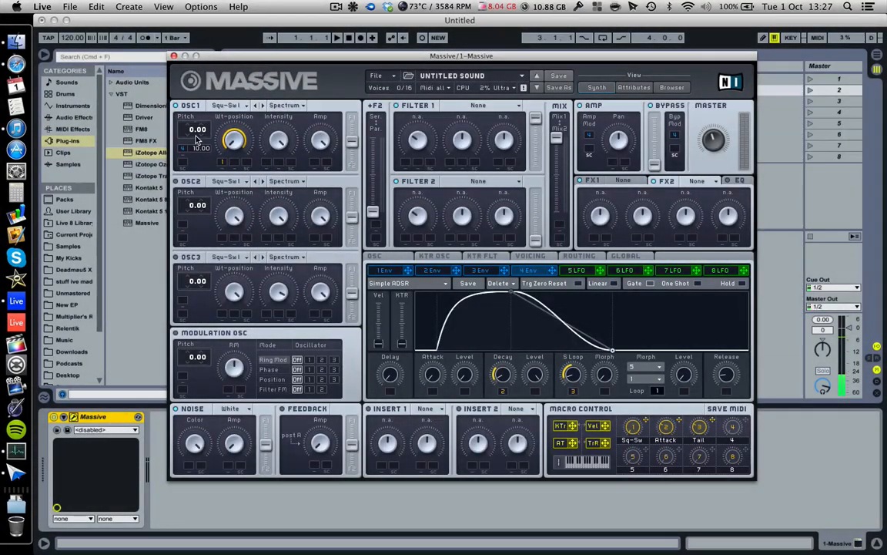
{"action": "left_click_drag", "start_coordinate": [197, 151], "coordinate": [195, 123]}
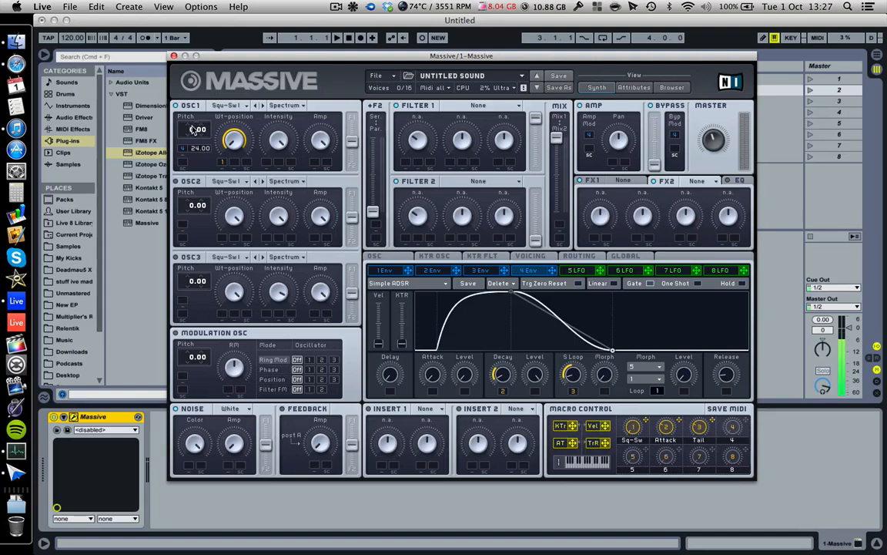
{"action": "left_click_drag", "start_coordinate": [190, 133], "coordinate": [197, 148]}
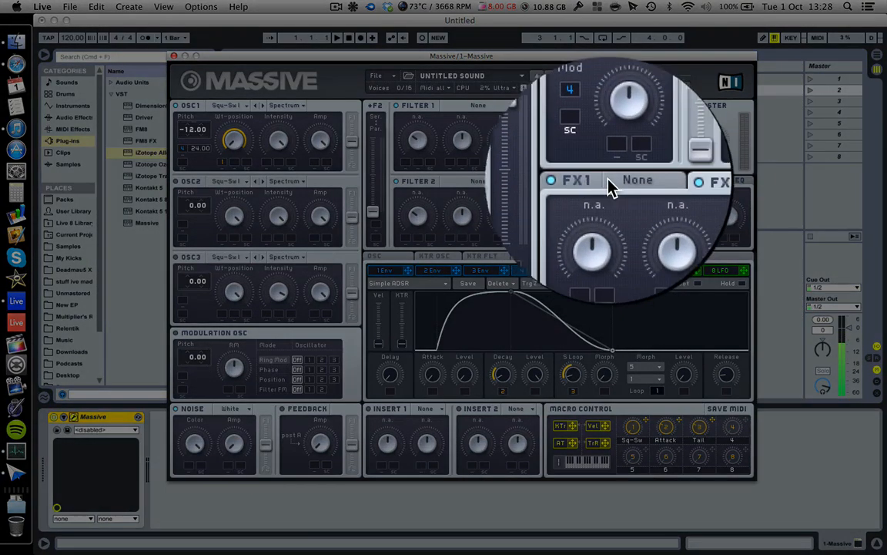
- Load Dimension Expander into FX1 and Reverb into FX2, with the Reverb's Dry/Wet reduced
{"action": "left_click", "coordinate": [617, 189]}
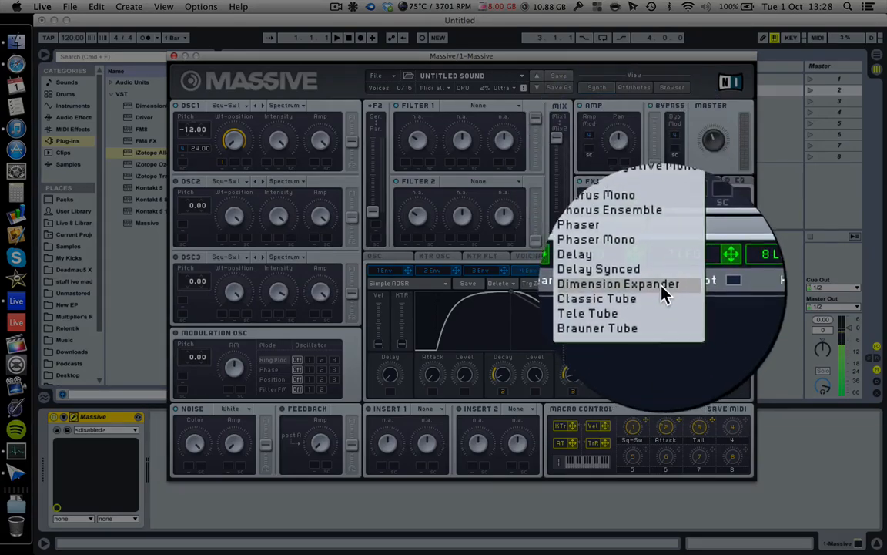
{"action": "left_click", "coordinate": [664, 291]}
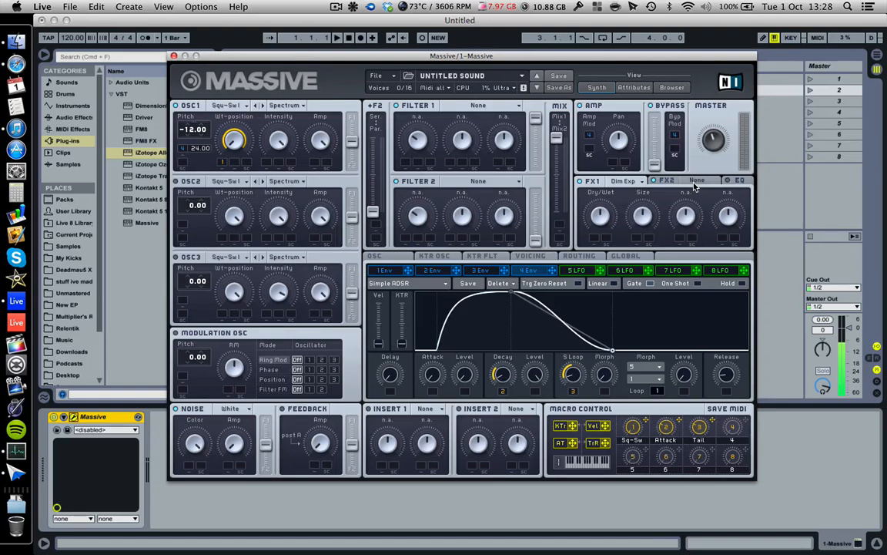
{"action": "left_click", "coordinate": [631, 183]}
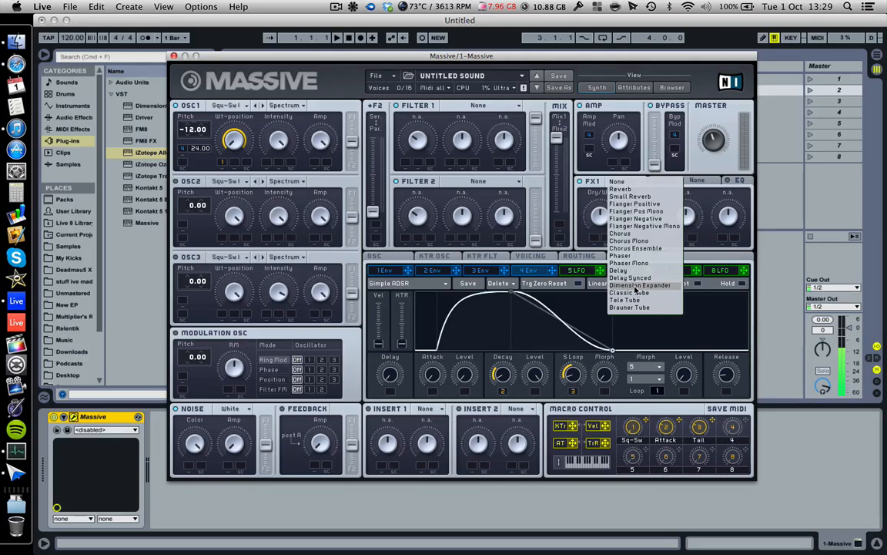
{"action": "left_click", "coordinate": [637, 286]}
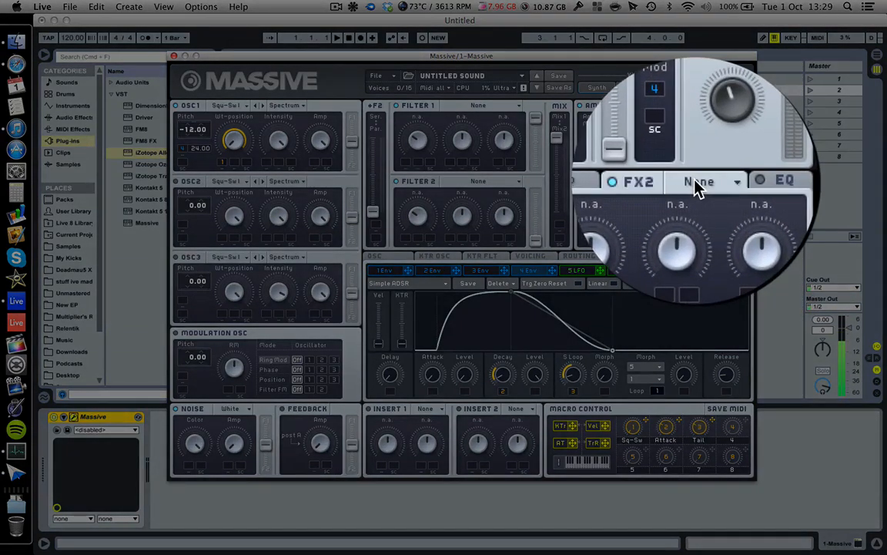
{"action": "left_click", "coordinate": [697, 187]}
{"action": "left_click", "coordinate": [696, 191]}
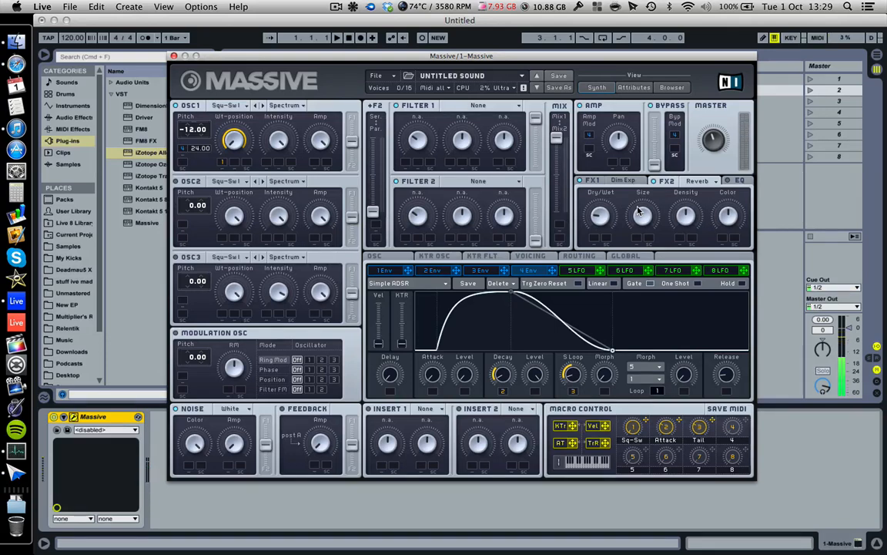
{"action": "left_click", "coordinate": [395, 258]}
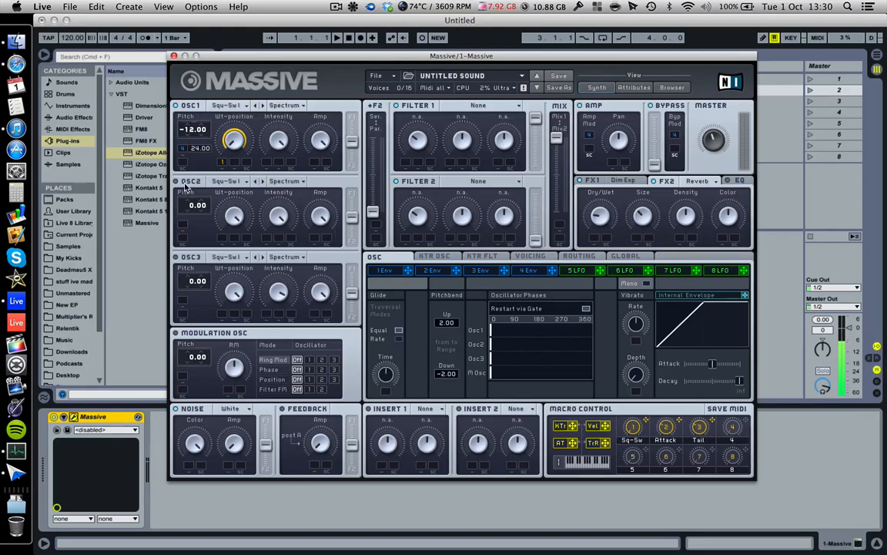
{"action": "left_click", "coordinate": [244, 108]}
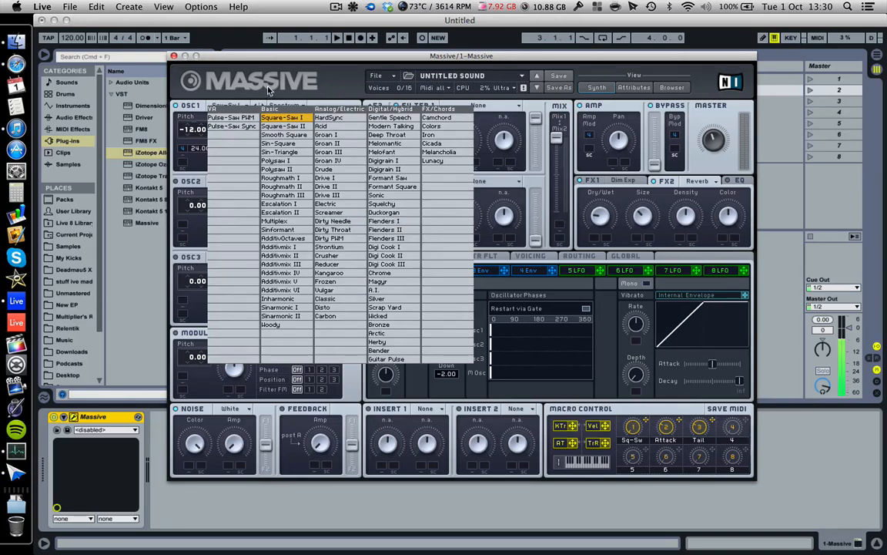
{"action": "left_click", "coordinate": [242, 82]}
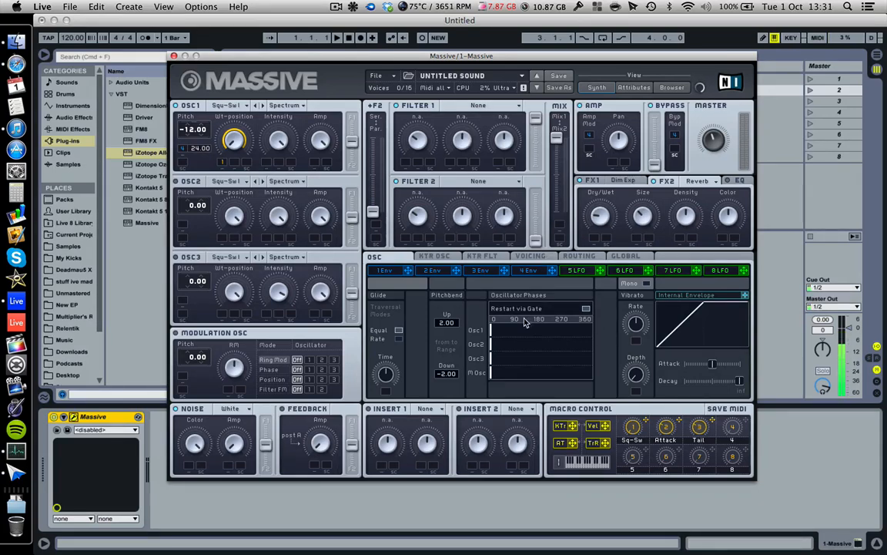
{"action": "left_click", "coordinate": [537, 273]}
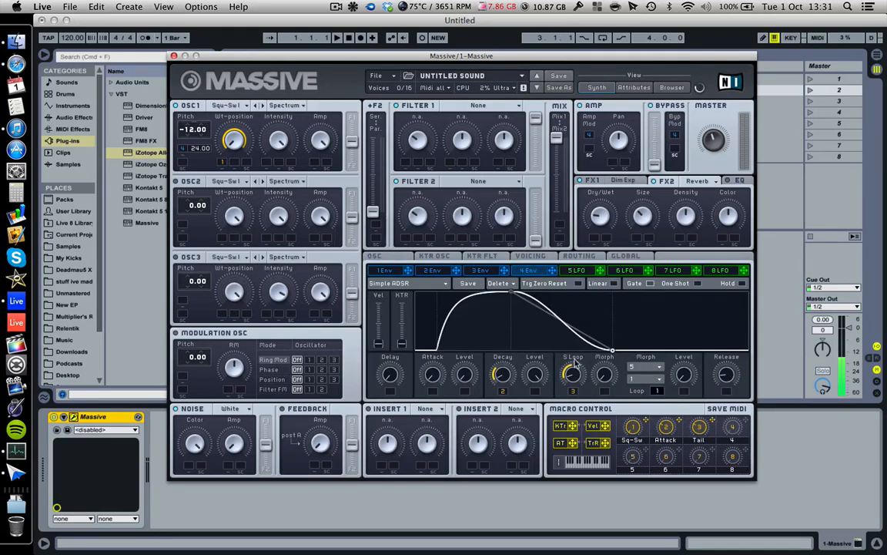